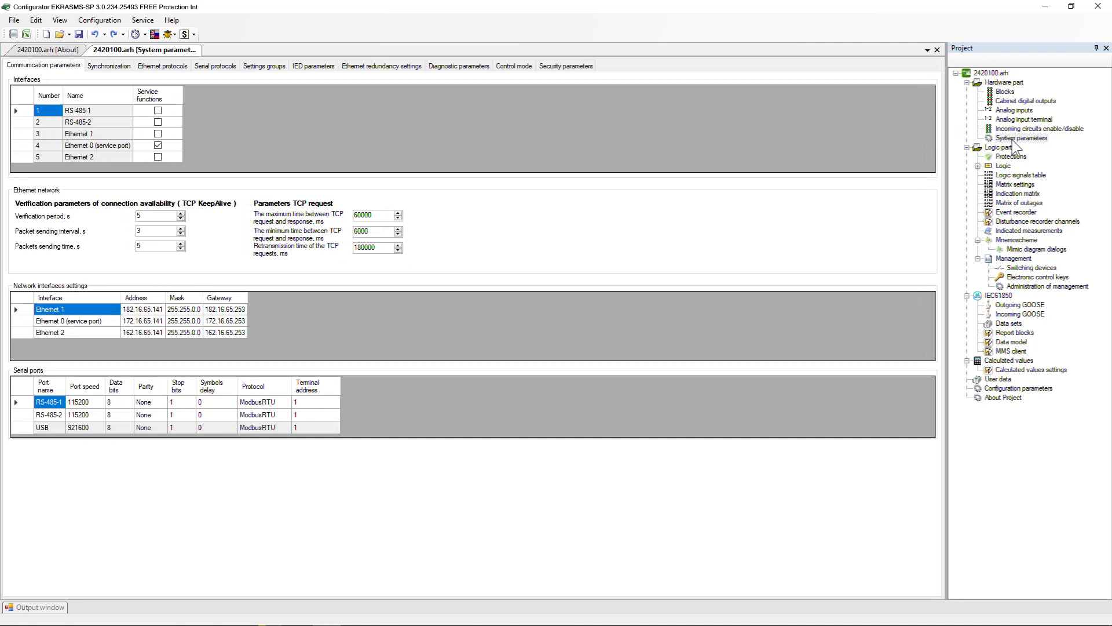
Remove ModbusTCP from the Ethernet protocols in the system parameters and add the ModbusTCP protocol again
left_click(166, 65)
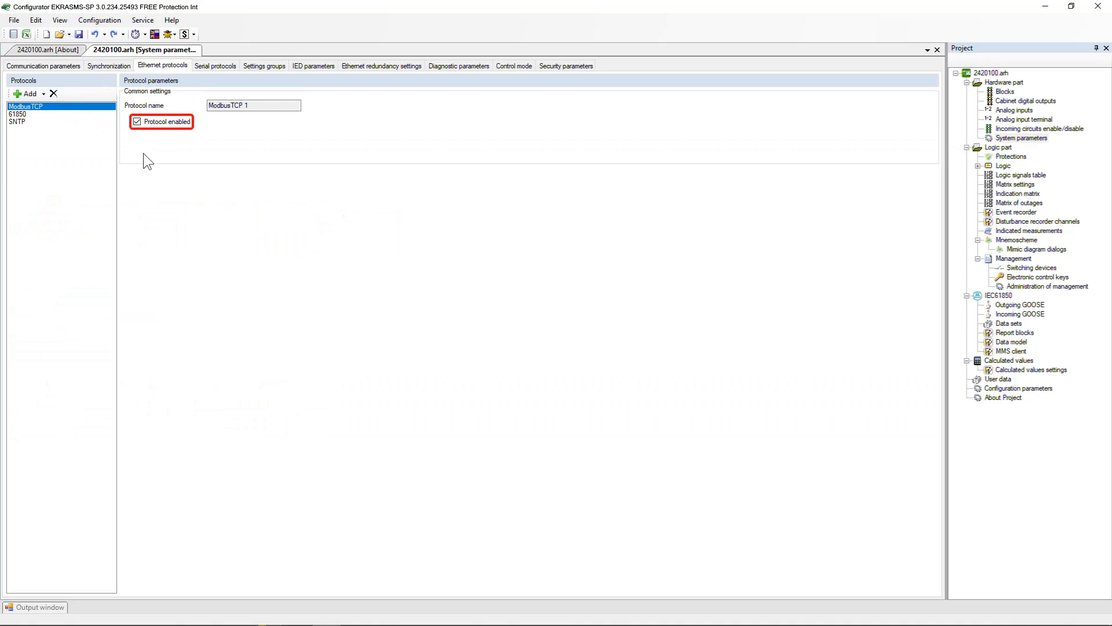
left_click(58, 98)
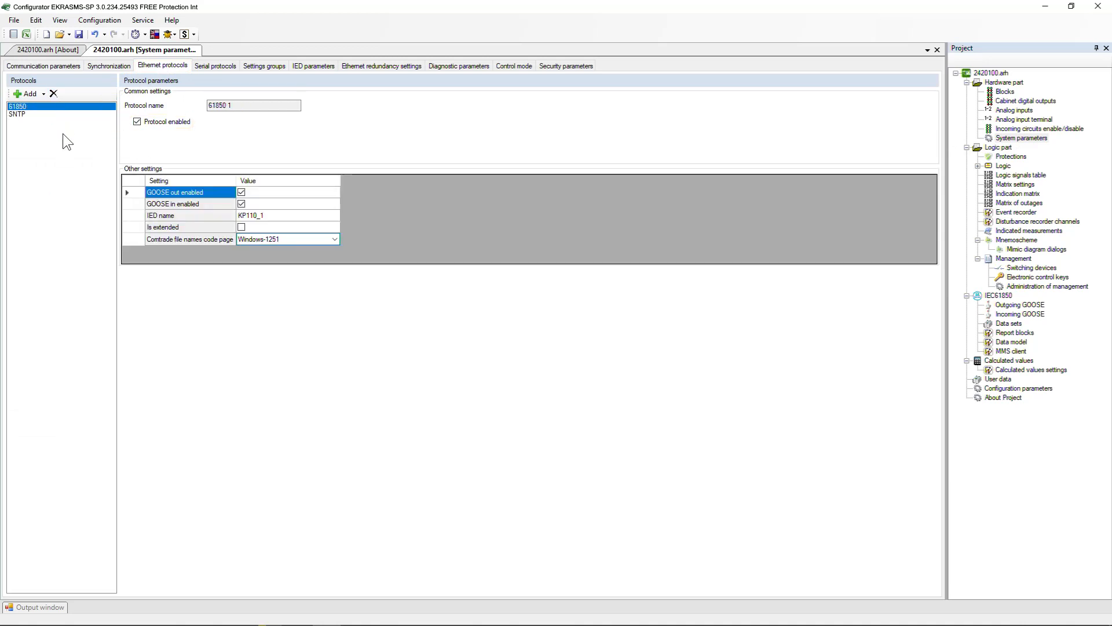
left_click(23, 94)
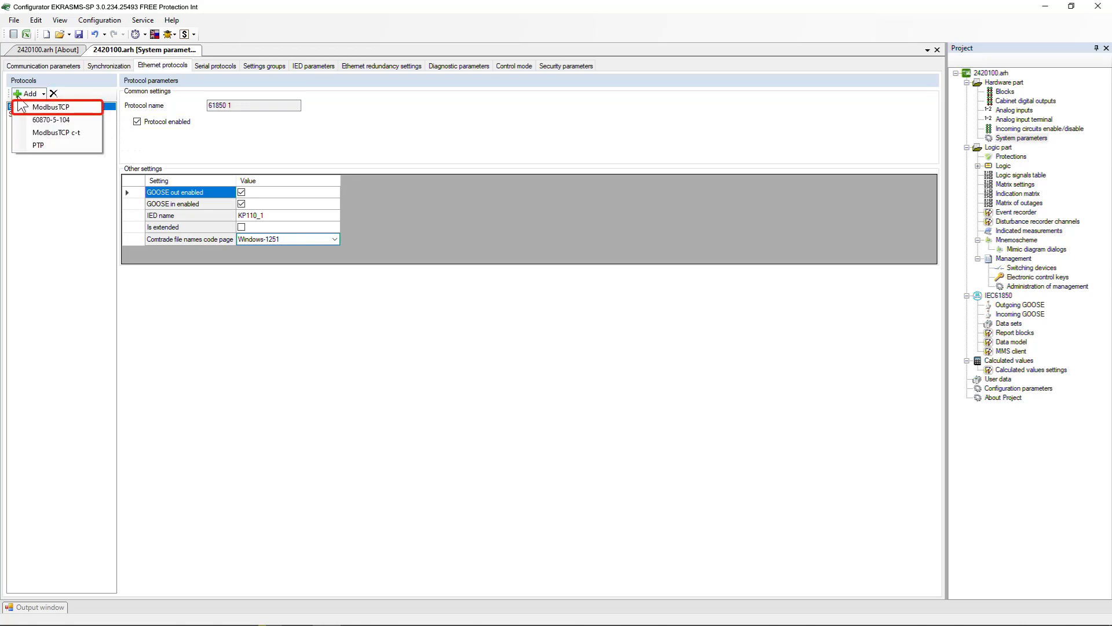
left_click(26, 108)
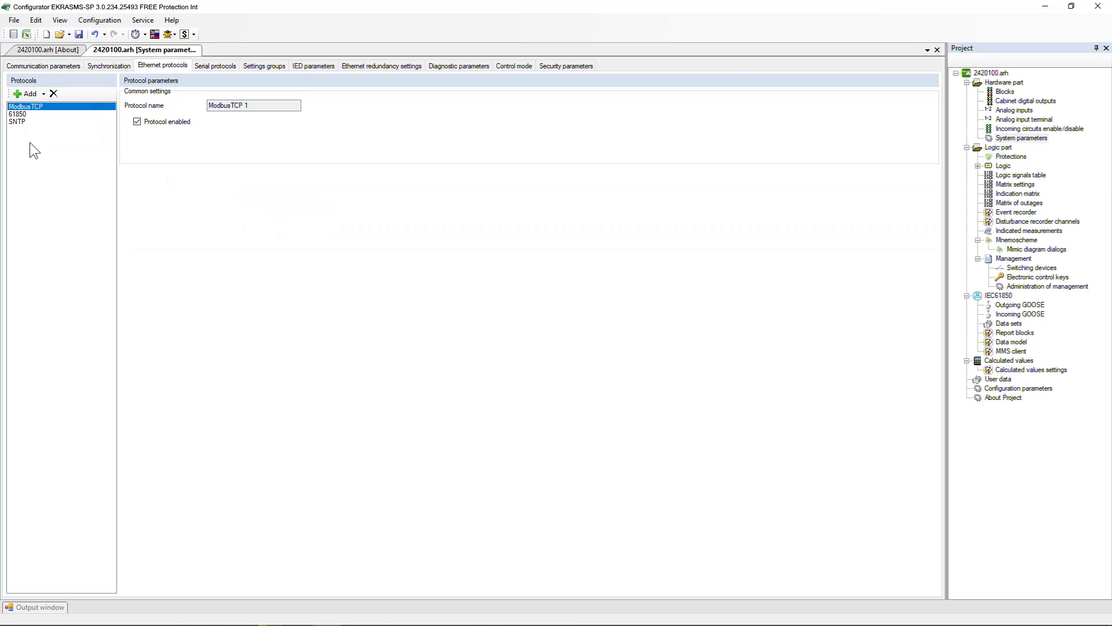
View the serial protocols, and in the communication parameters set Ethernet 1's address to 192.16.3.141 and gateway to 192.16.3.253
left_click(226, 69)
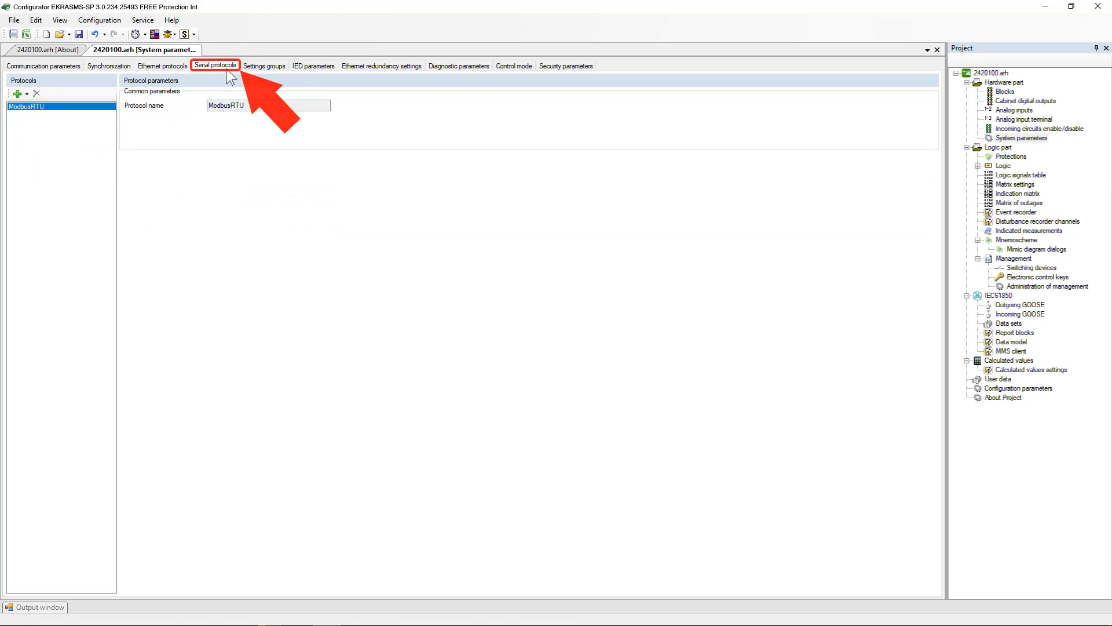
left_click(56, 67)
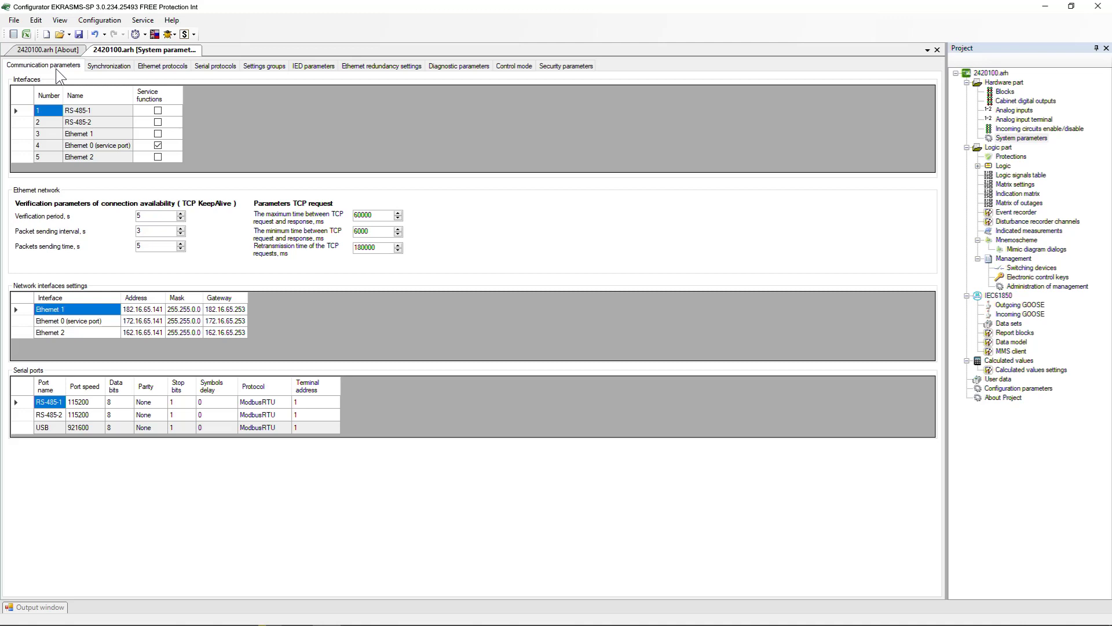
left_click(131, 310)
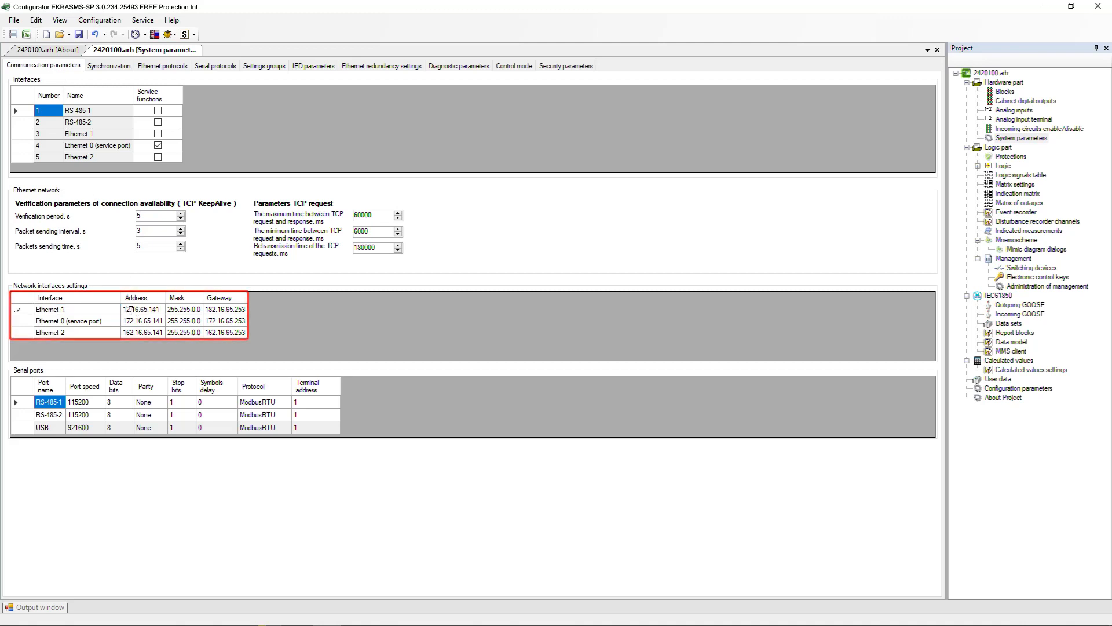
key("BackSpace")
type("9")
key("BackSpace")
key("BackSpace")
type("3")
left_click(213, 310)
type("93")
key("Return")
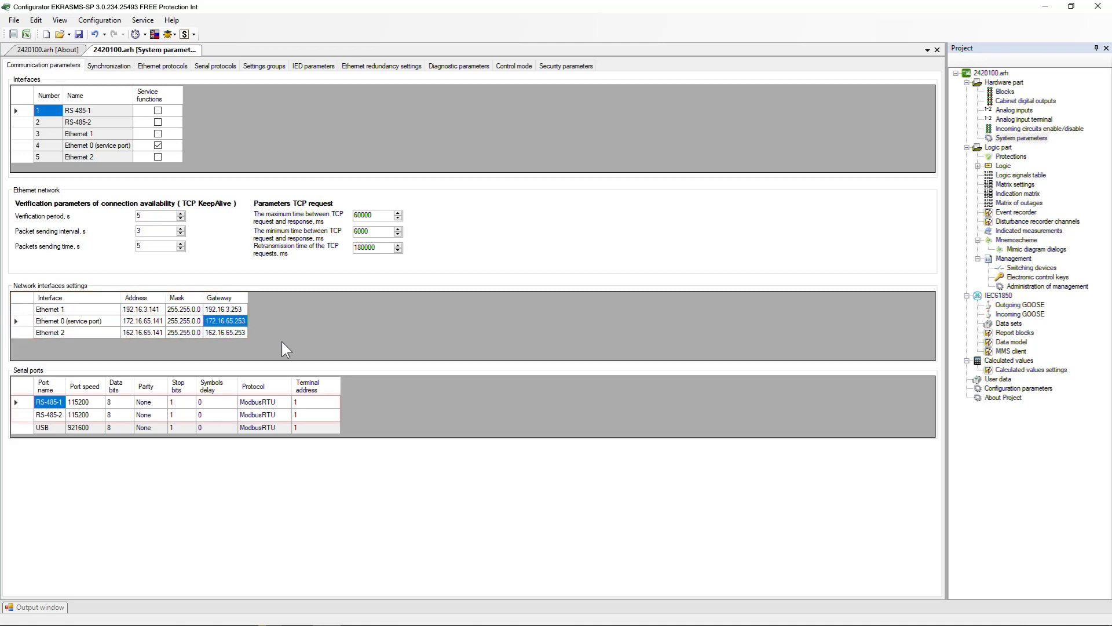
Select ModbusRTU as the protocol of serial port RS-485-1 and set its terminal address to 5
left_click(287, 401)
left_click(287, 400)
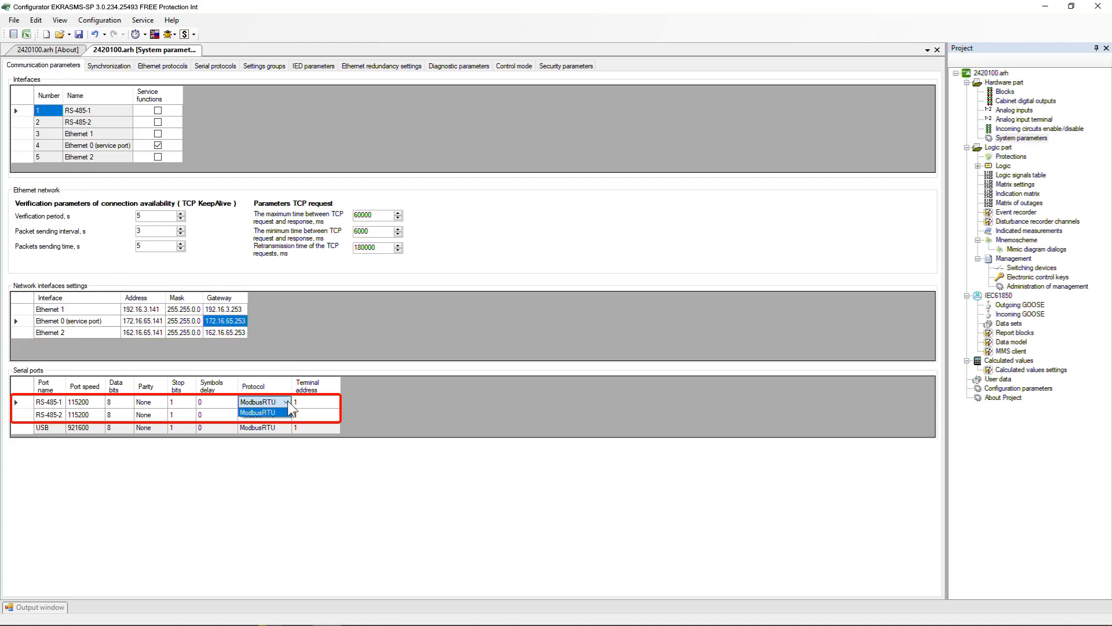
left_click(286, 409)
left_click(322, 401)
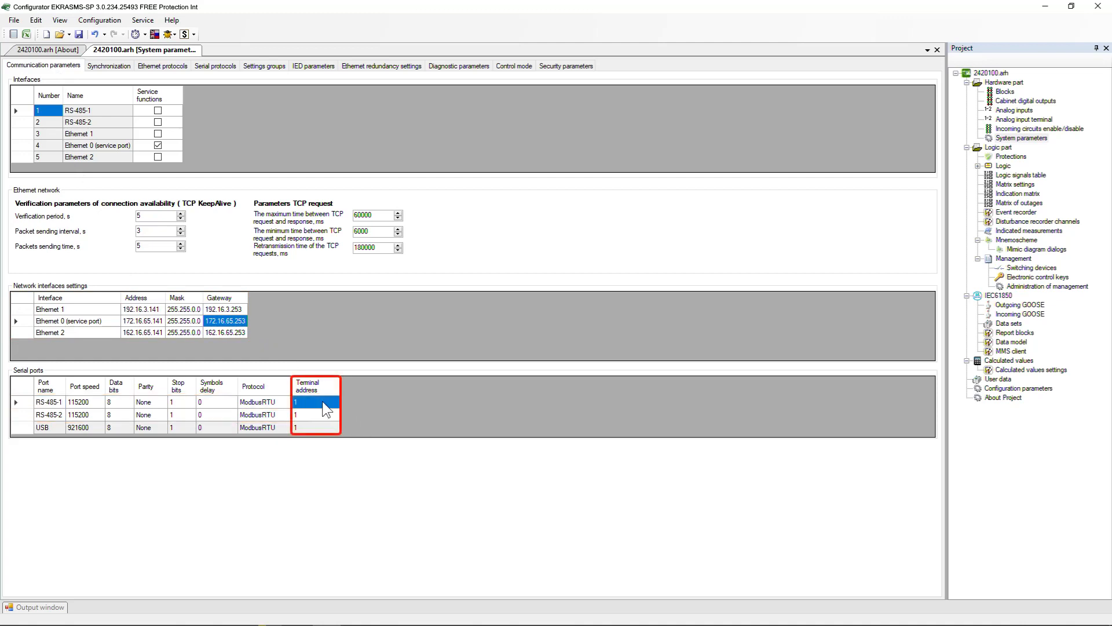
type("5")
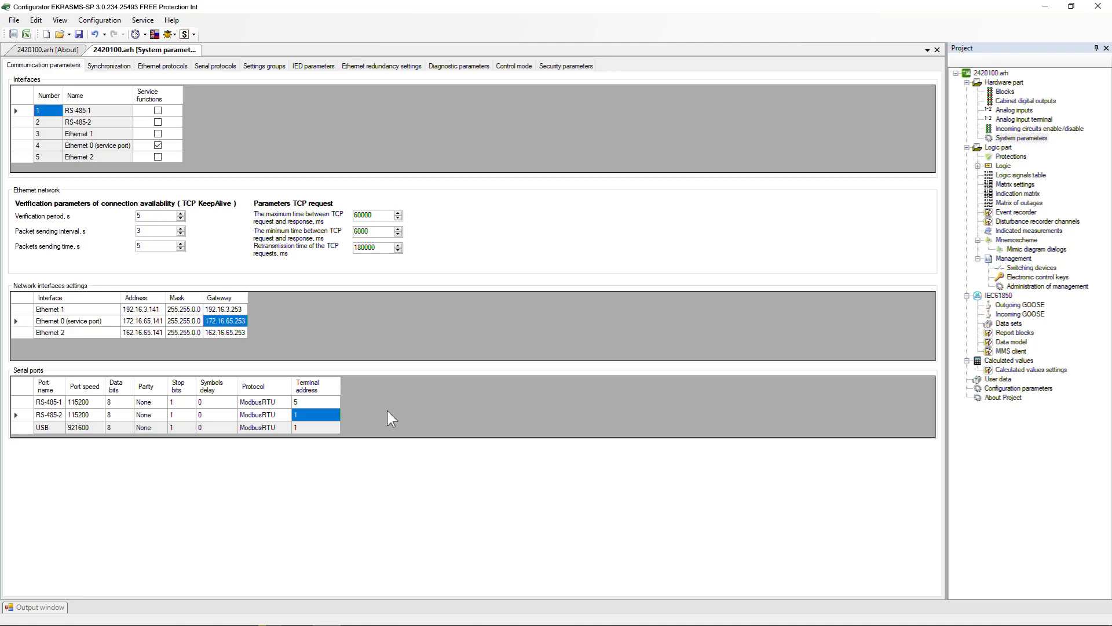
Generate the ModBus Data report, and in Smart Monitor generate the Data description for ModBus report
left_click(143, 21)
mouse_move(170, 35)
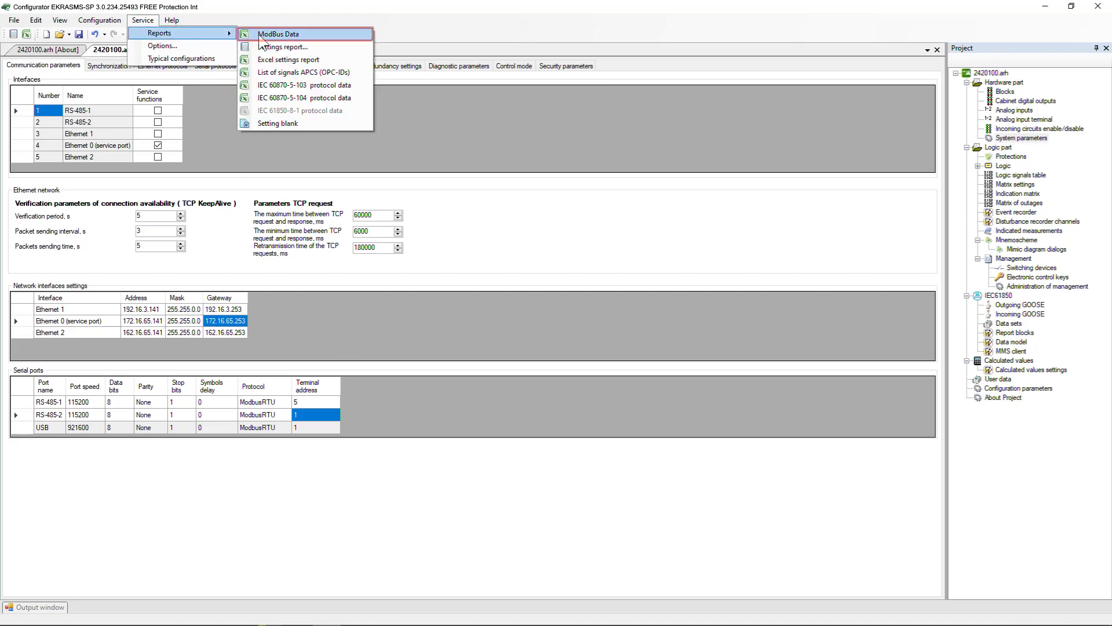
left_click(325, 36)
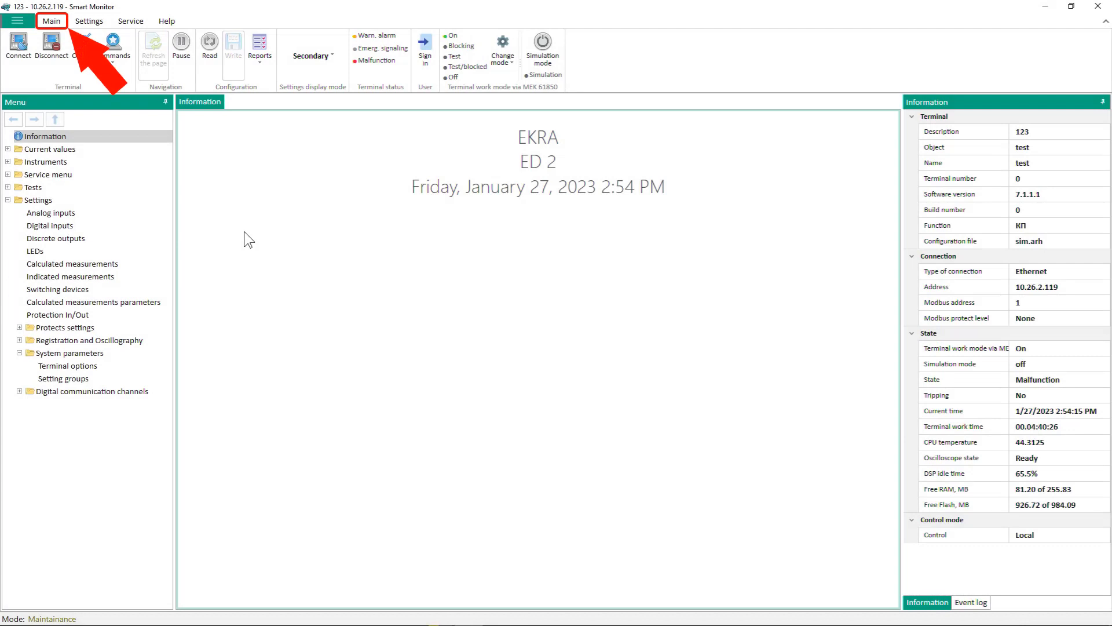
left_click(264, 67)
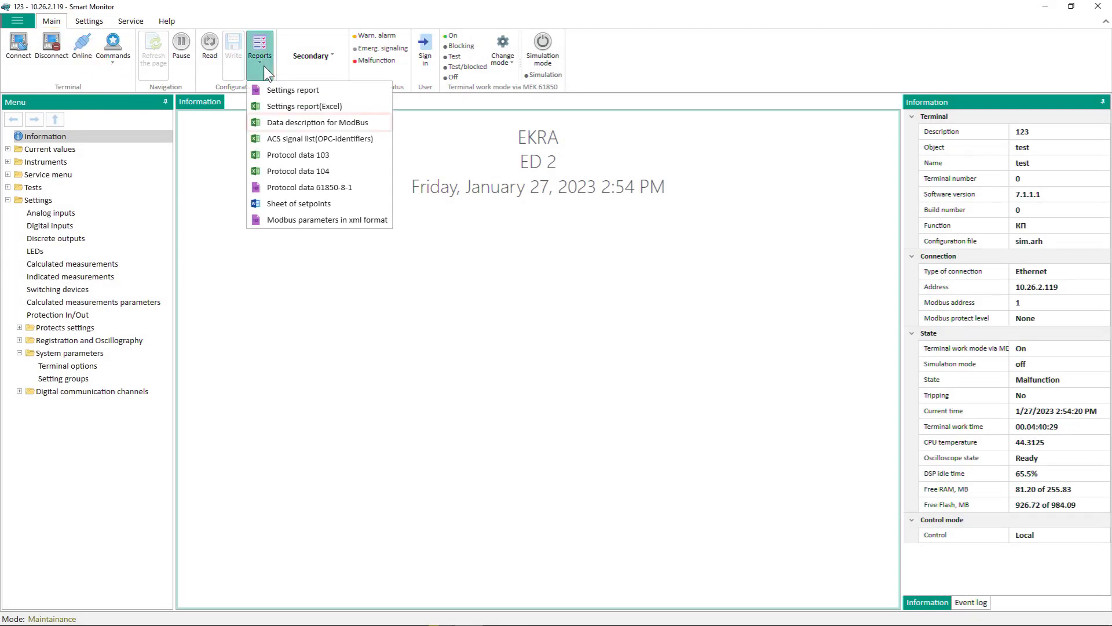
left_click(318, 123)
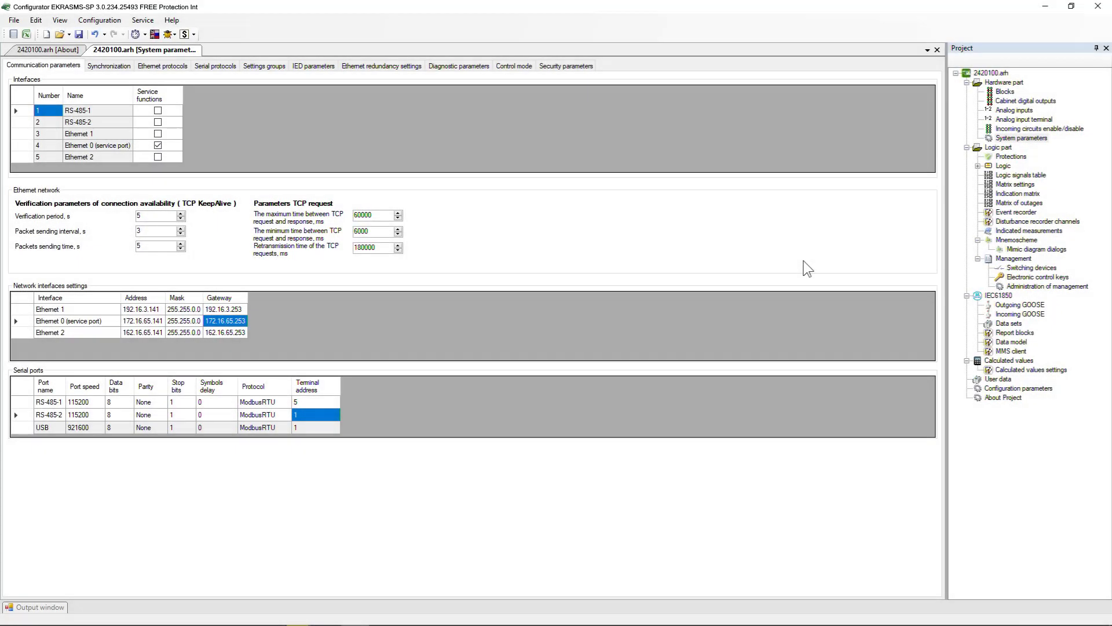
In the Configurator's switching devices, set Disconnector TD's communication interface to Ethernet 1 and its program protocol to ModbusTCP
double_click(1026, 268)
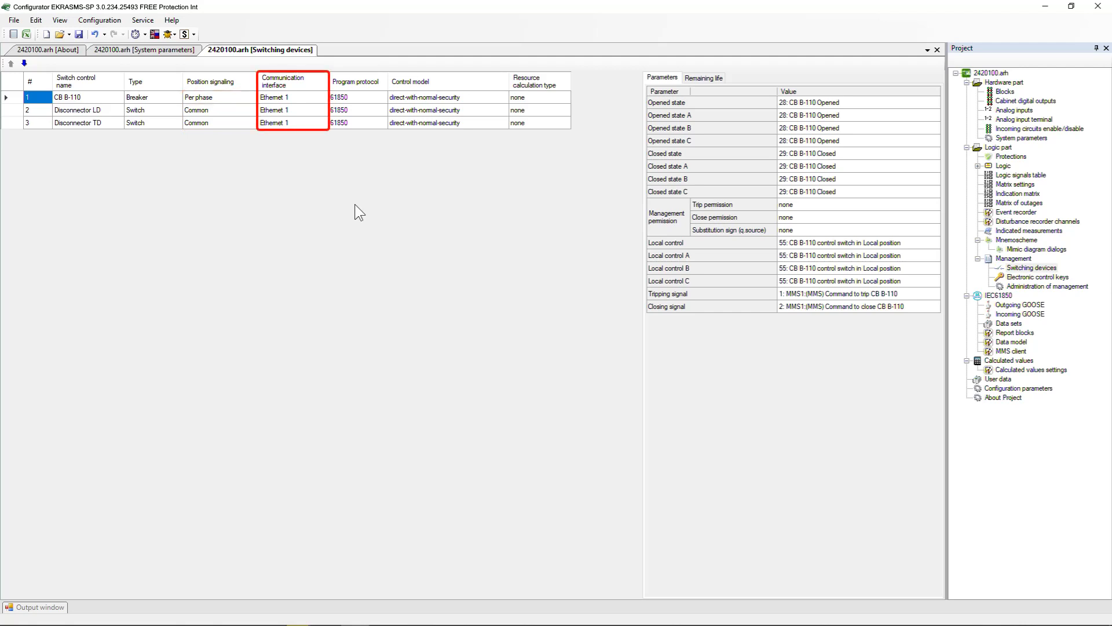
left_click(308, 123)
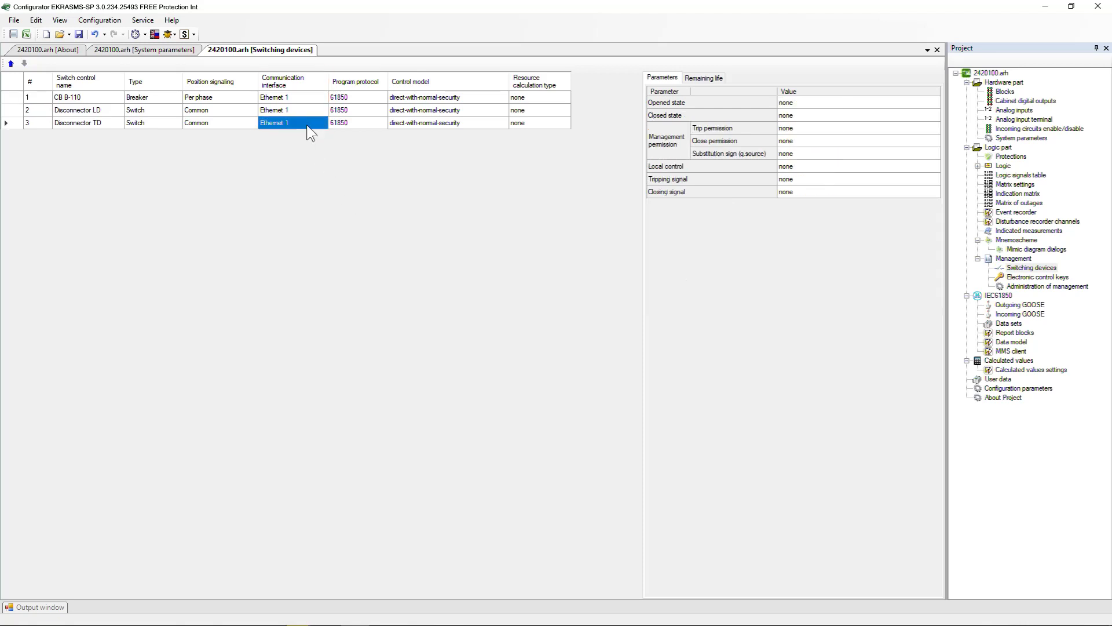
left_click(310, 124)
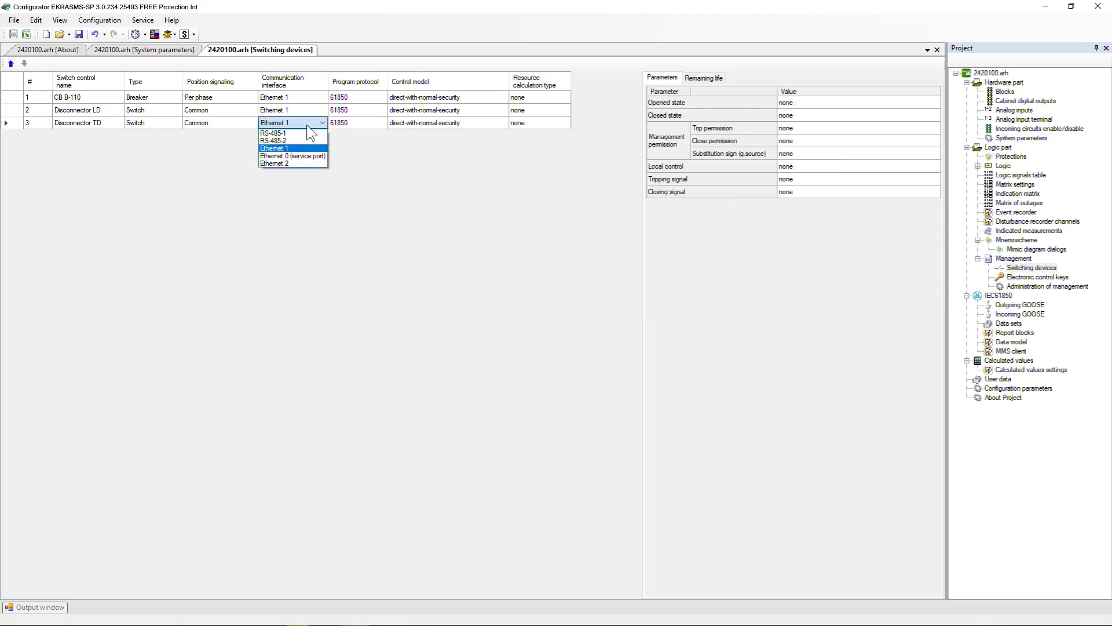
left_click(304, 146)
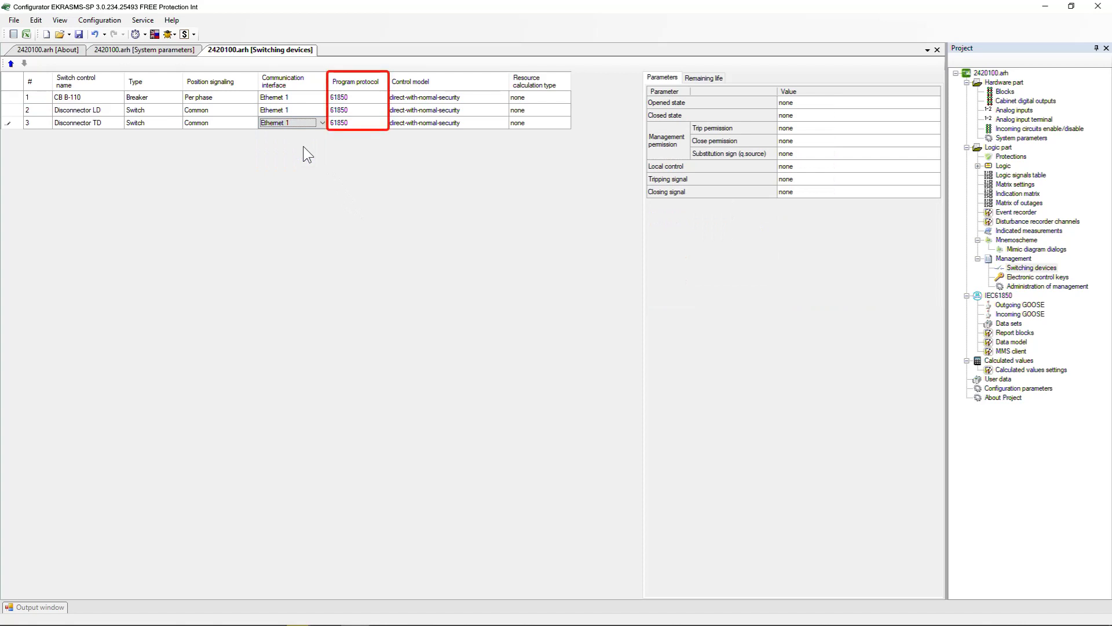
left_click(382, 127)
left_click(382, 127)
left_click(381, 133)
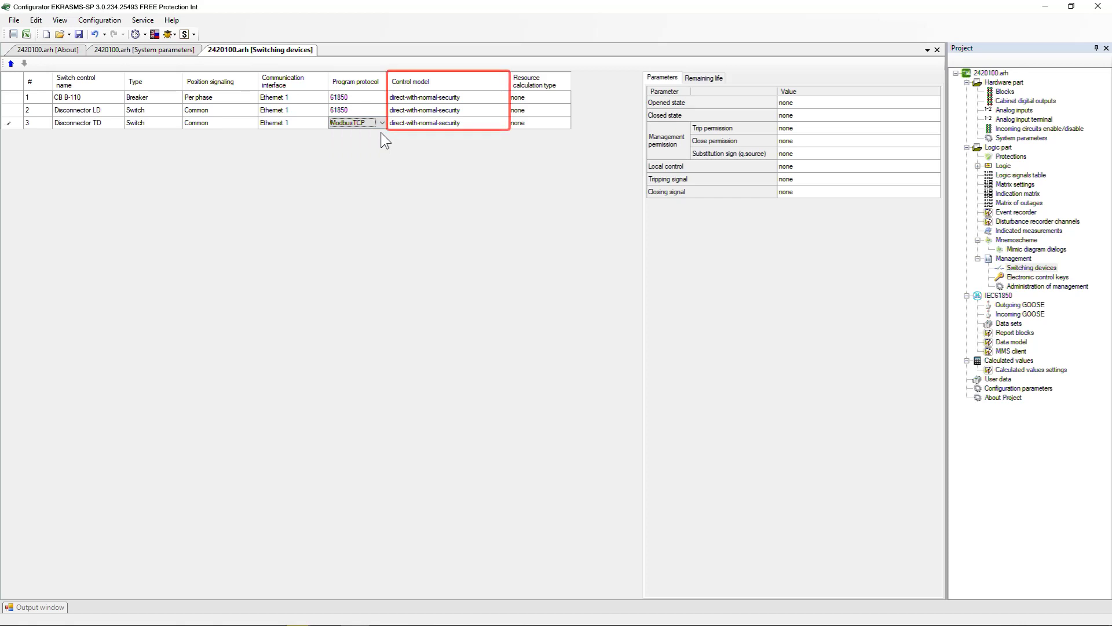
Try the direct control model for Disconnector TD and set its control model to sbo
left_click(492, 120)
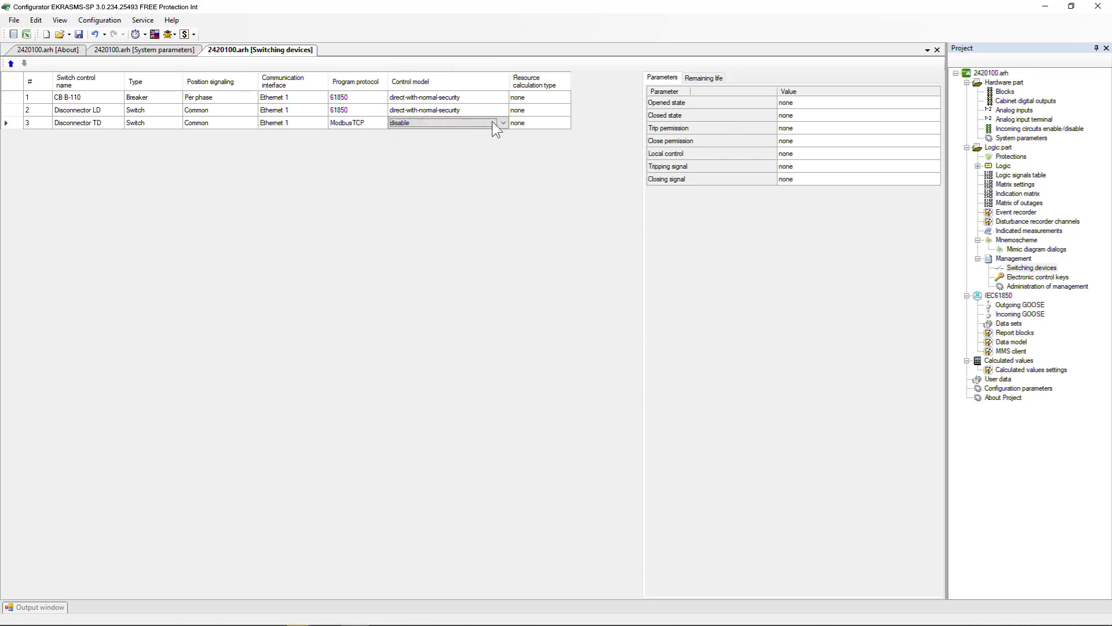
left_click(492, 121)
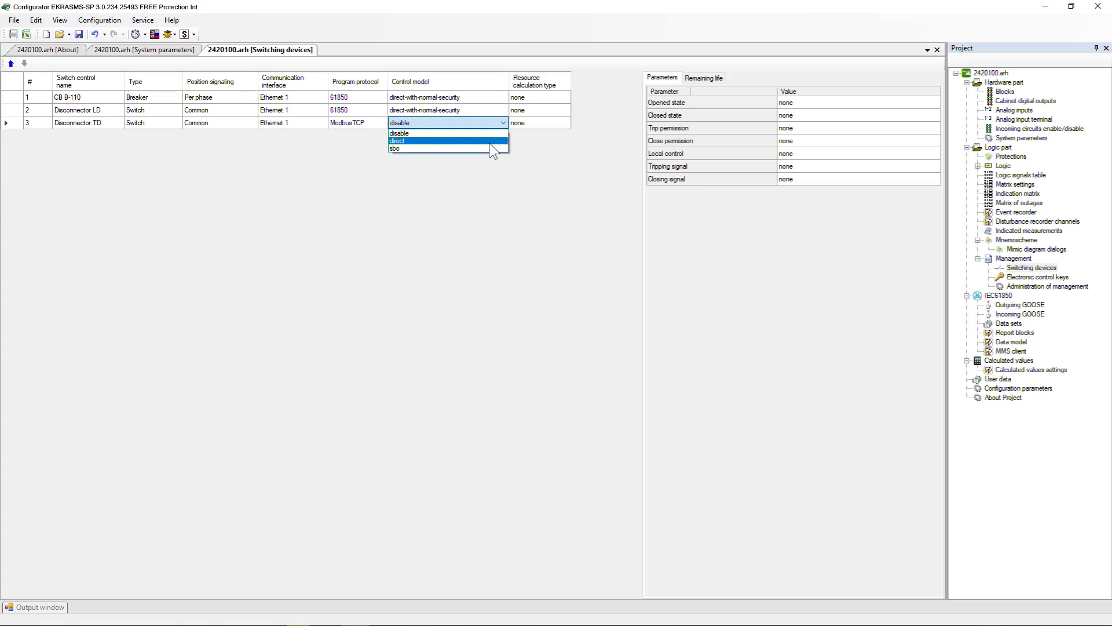
left_click(489, 143)
left_click(492, 122)
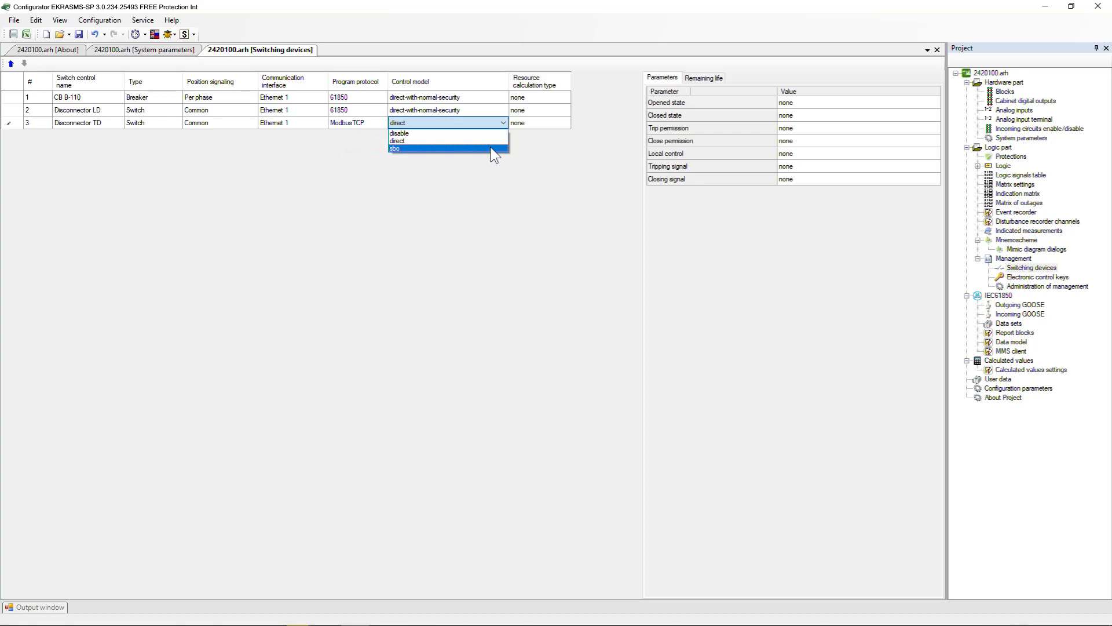
left_click(490, 147)
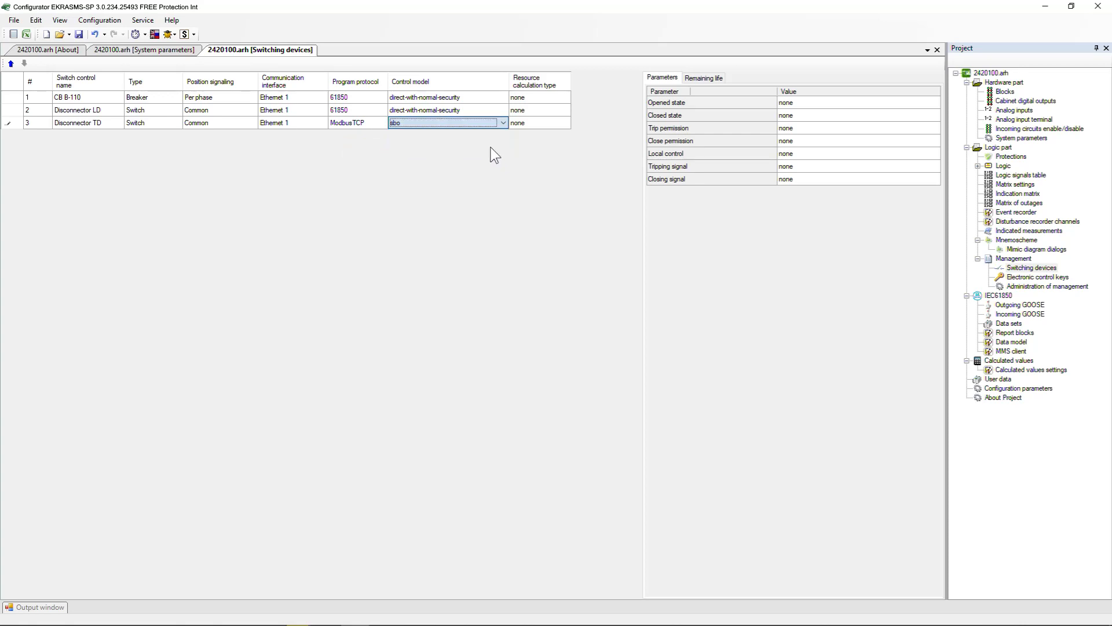
left_click(495, 124)
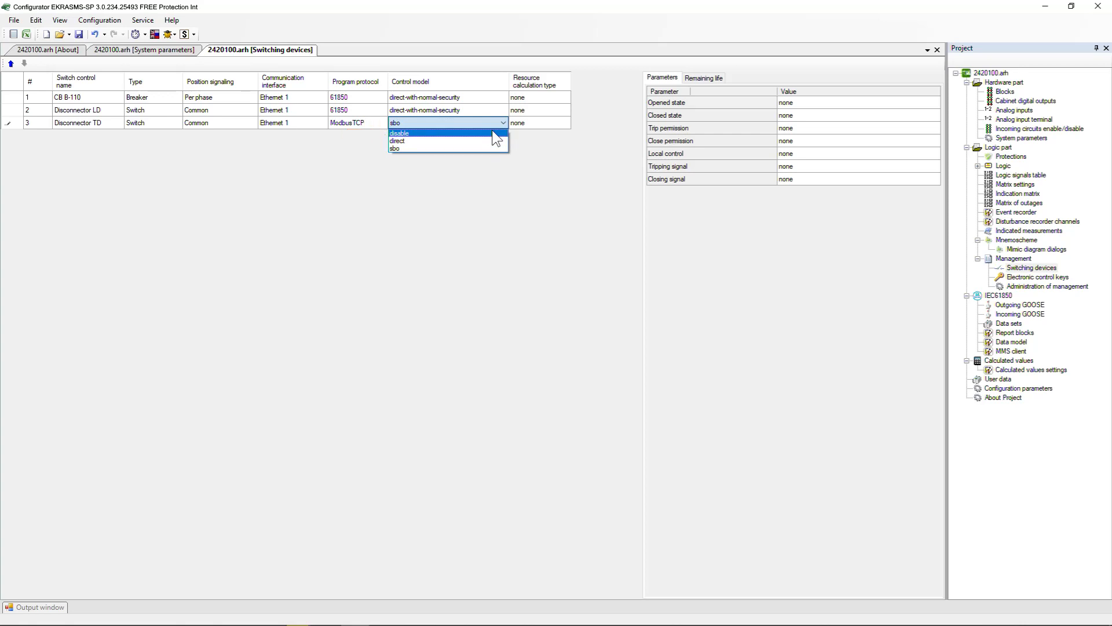
left_click(491, 127)
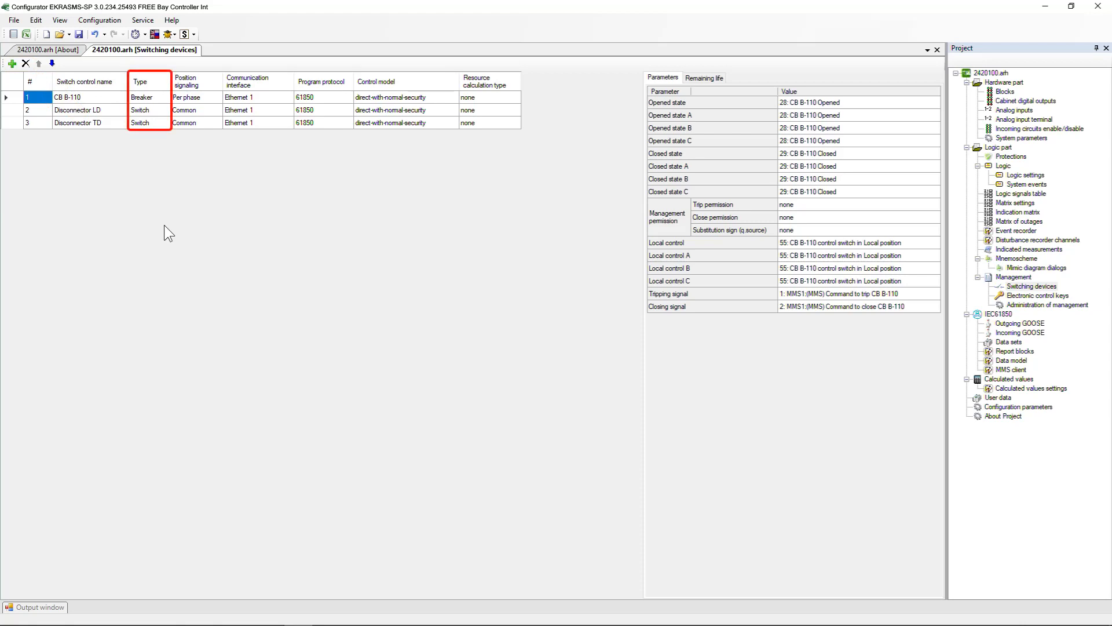
Check the type options of Disconnector TD in the Bay Controller configuration, keeping Switch selected
left_click(167, 123)
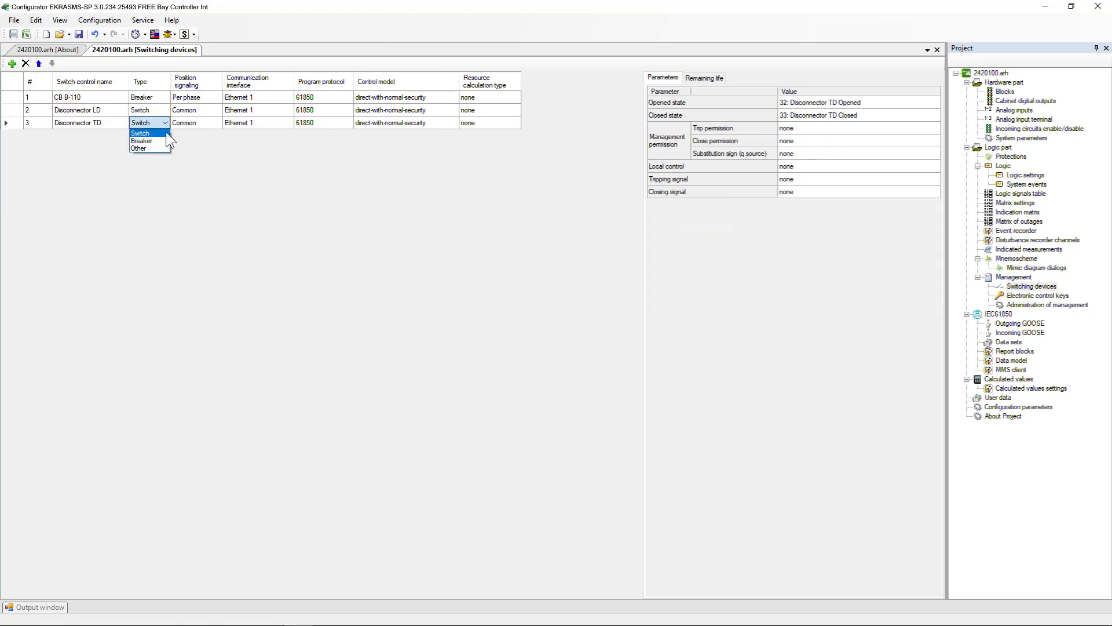
left_click(165, 131)
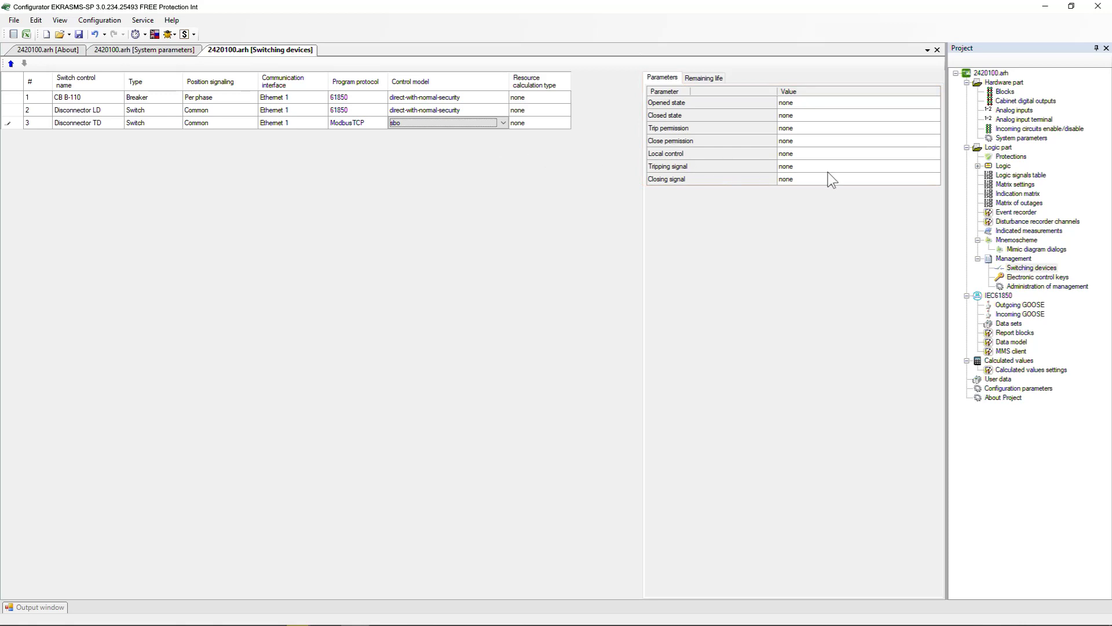
Assign Modbus 1 signal 3, Command to trip Disconnector LD, as tripping signal and signal 4, Command to close Disconnector LD, as closing signal for Disconnector TD
left_click(931, 167)
left_click(912, 179)
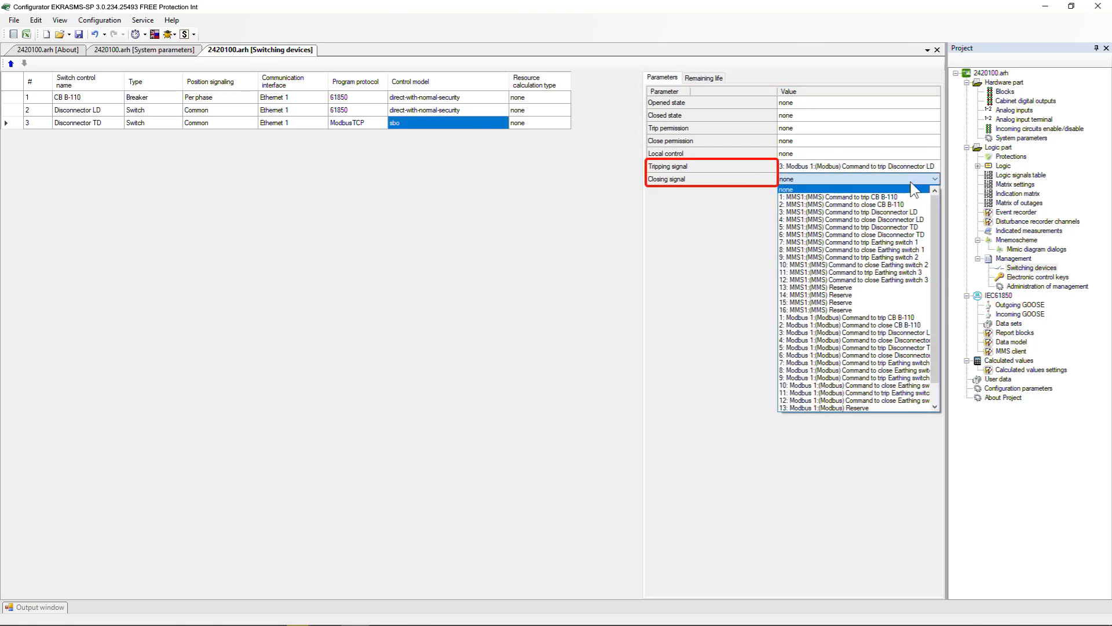
left_click(912, 345)
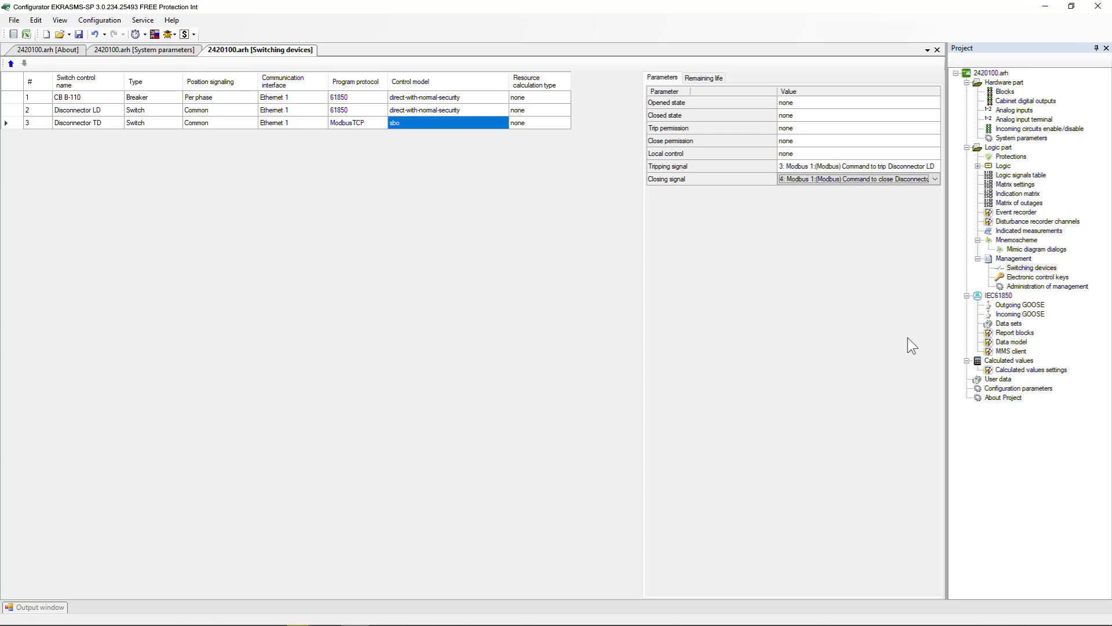
Examine the Modbus1 block in the hardware blocks and add another VInput_Modbus software discrete inputs module from the library
double_click(1006, 91)
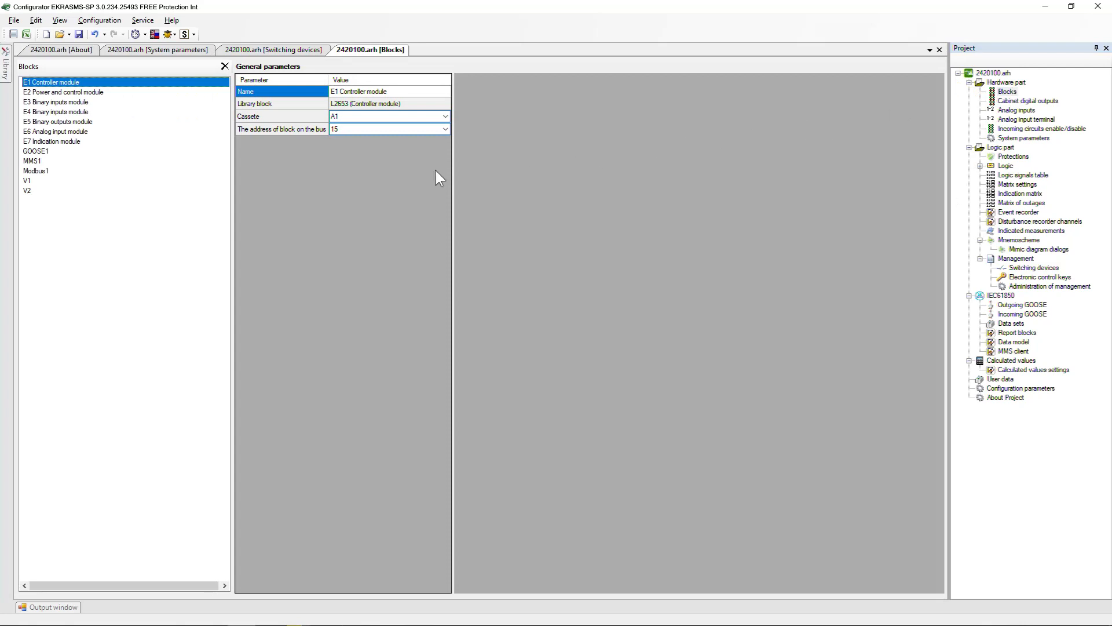
left_click(72, 171)
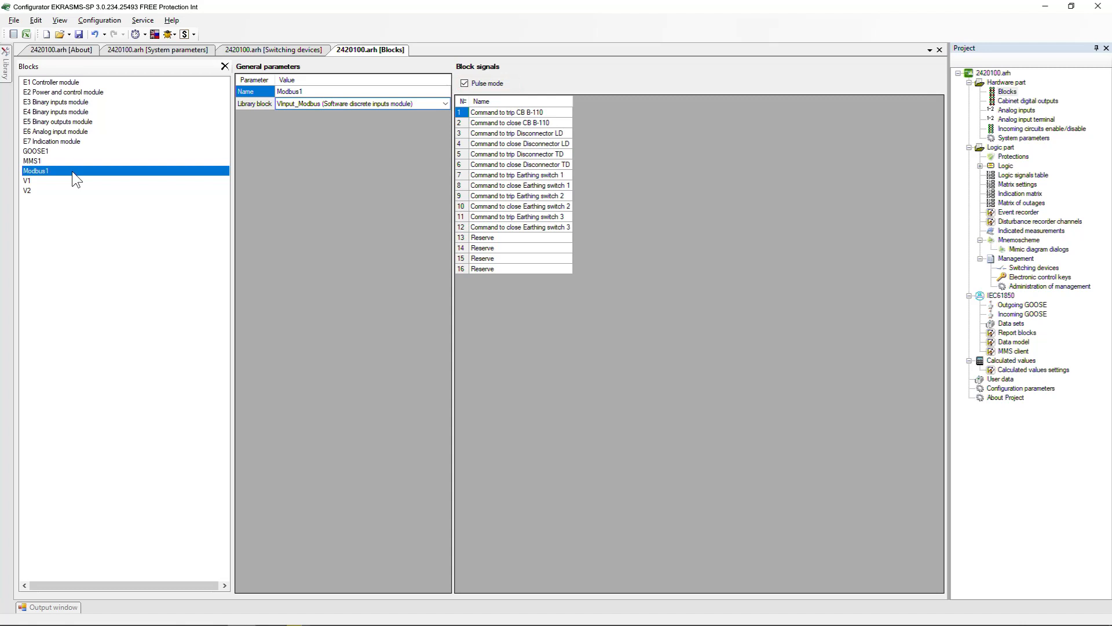
left_click(6, 63)
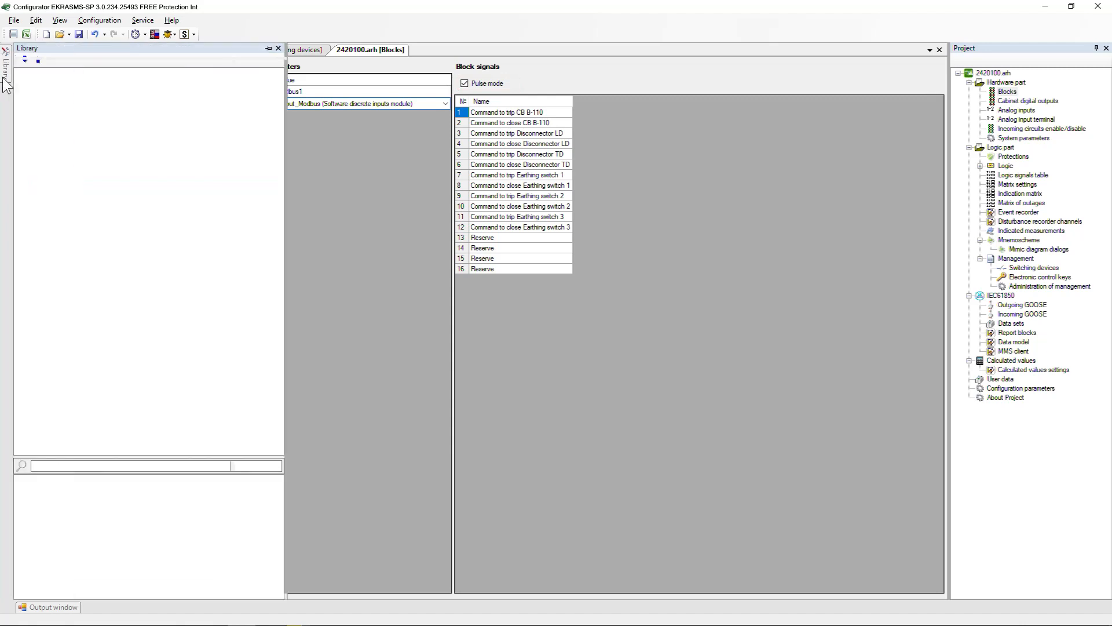
left_click(32, 212)
left_click_drag(71, 249, 320, 250)
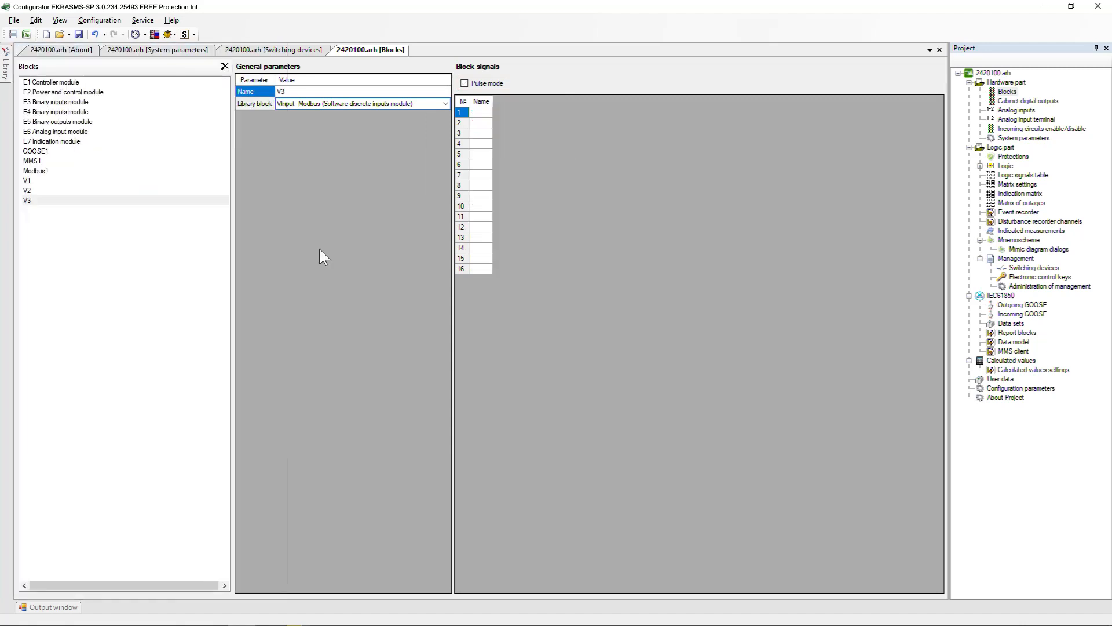
Name the newly added software discrete inputs block Modbus2
type("Modbus2")
key("Return")
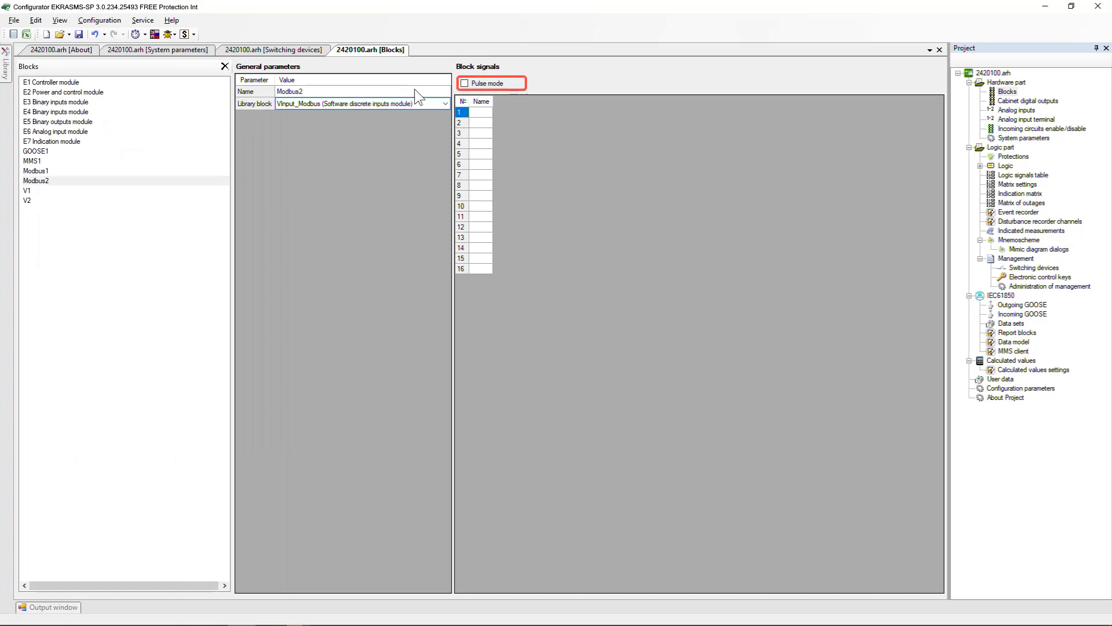
Enable pulse mode for the signals of the Modbus2 block
left_click(465, 84)
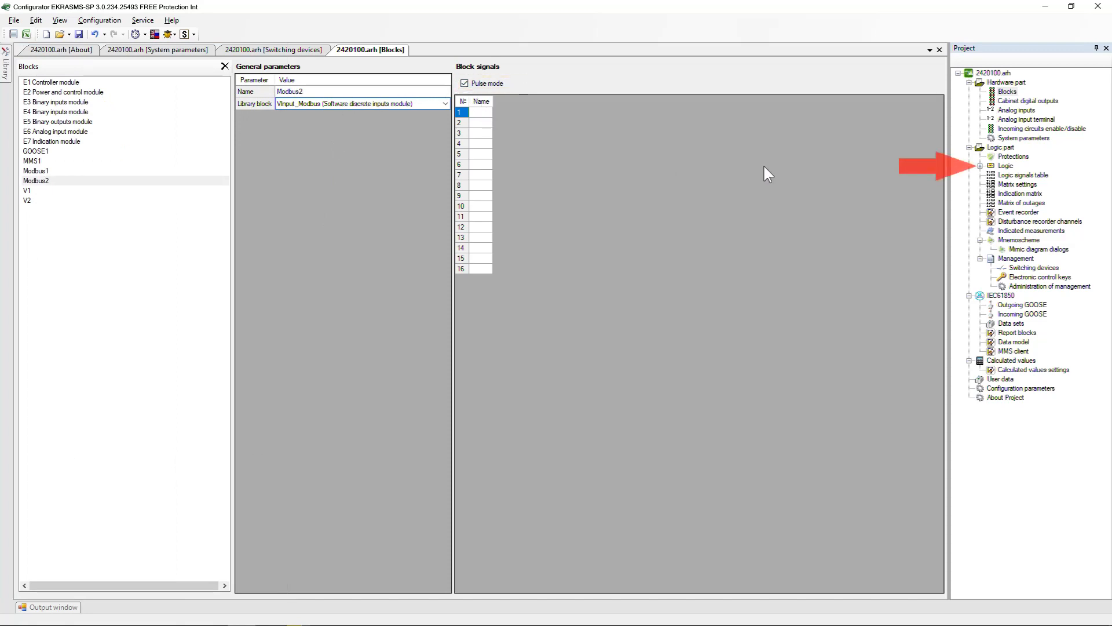
In the logic scheme, set the Close_Command input address of the Disconnector_TD_Control block to Modbus1.13_Reserve
double_click(1006, 166)
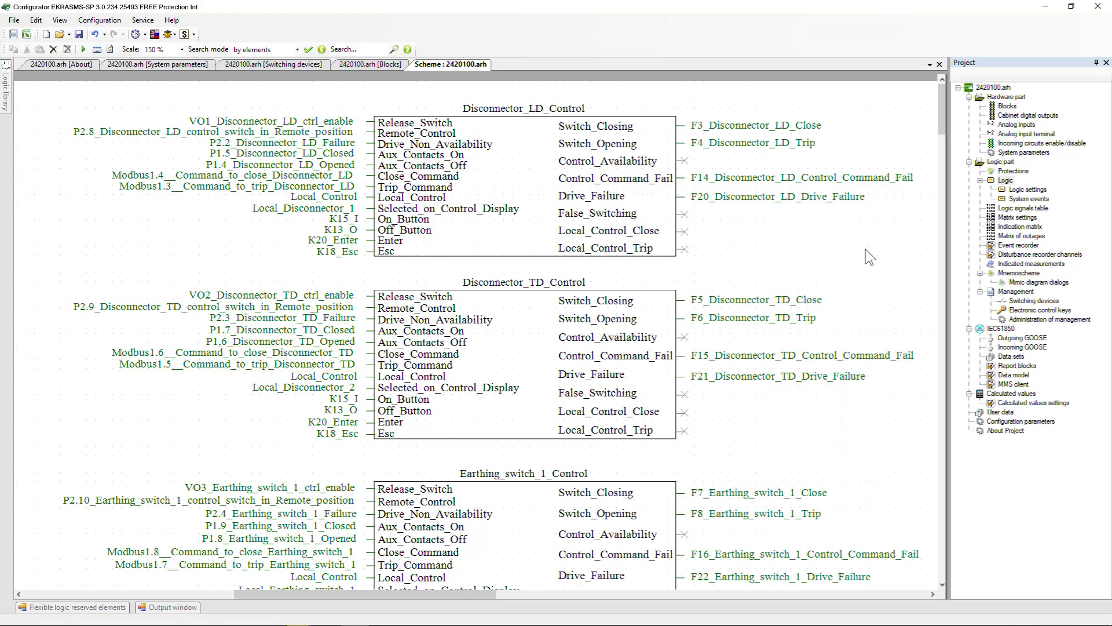
double_click(630, 351)
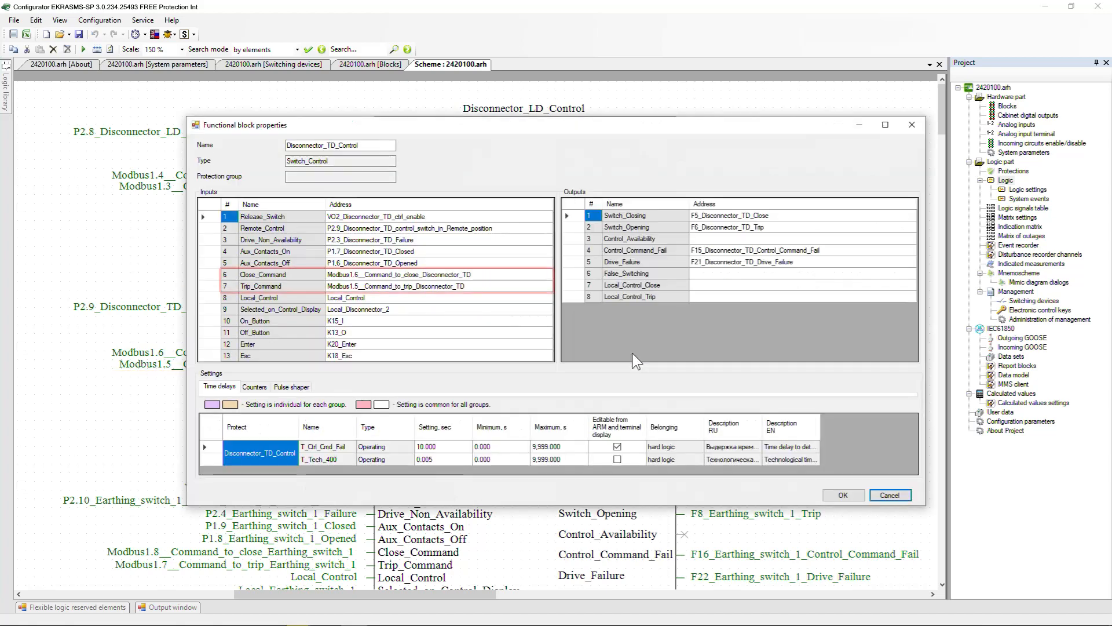
double_click(480, 275)
left_click_drag(480, 276, 354, 276)
type("13_Reserve")
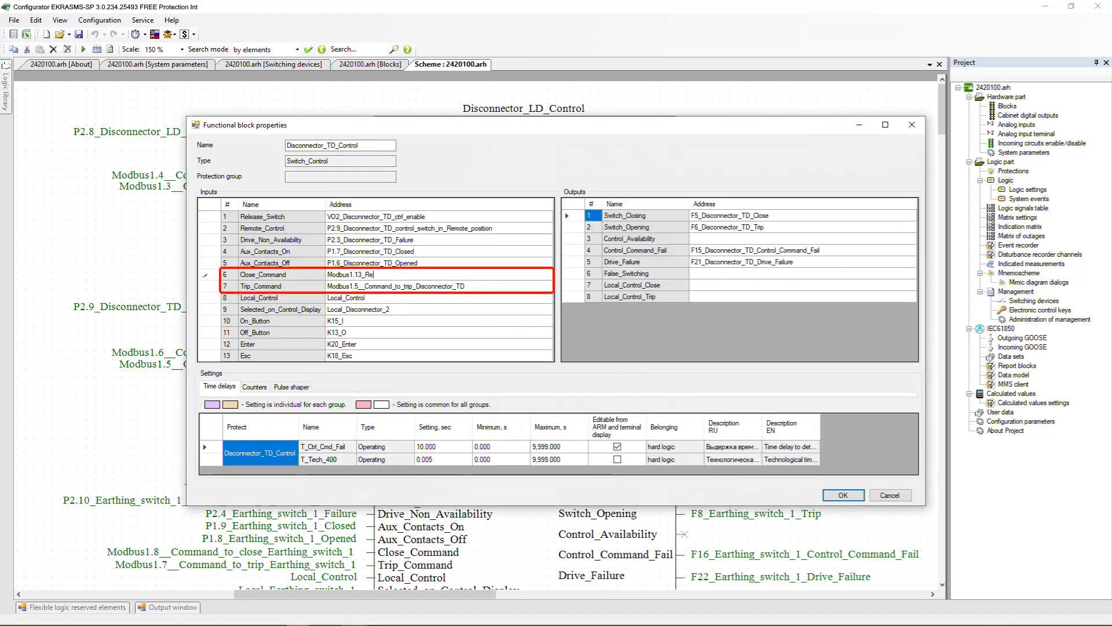
key("Return")
Set the Trip_Command input address of Disconnector_TD_Control to Modbus1.14_Reserve and apply the block properties
double_click(376, 285)
left_click_drag(467, 285, 355, 286)
type("14_Reserve")
key("Return")
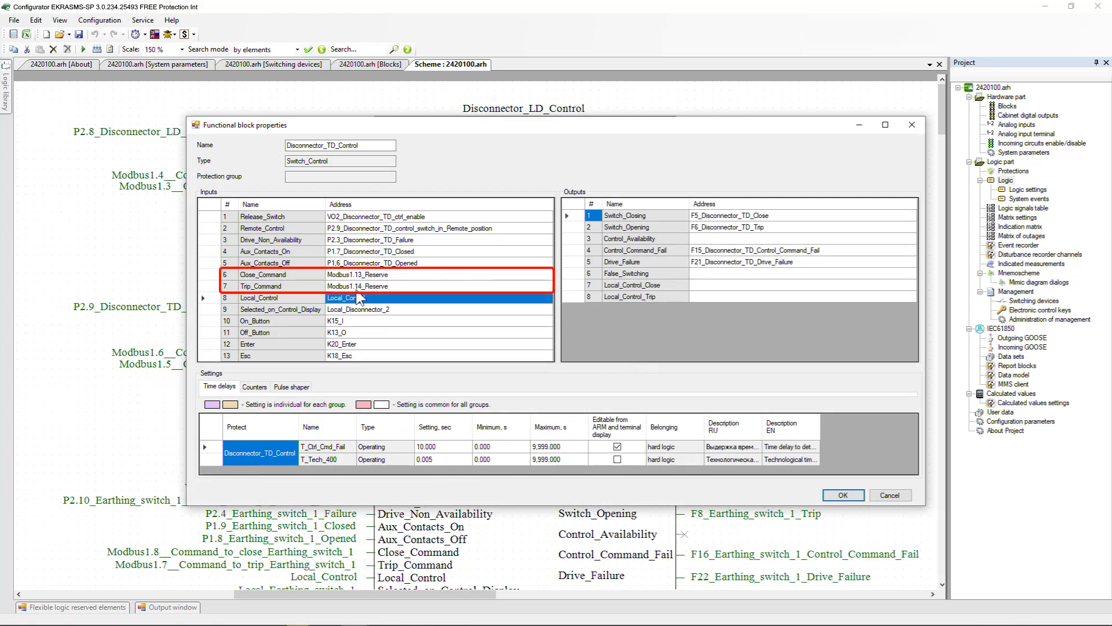
left_click(843, 495)
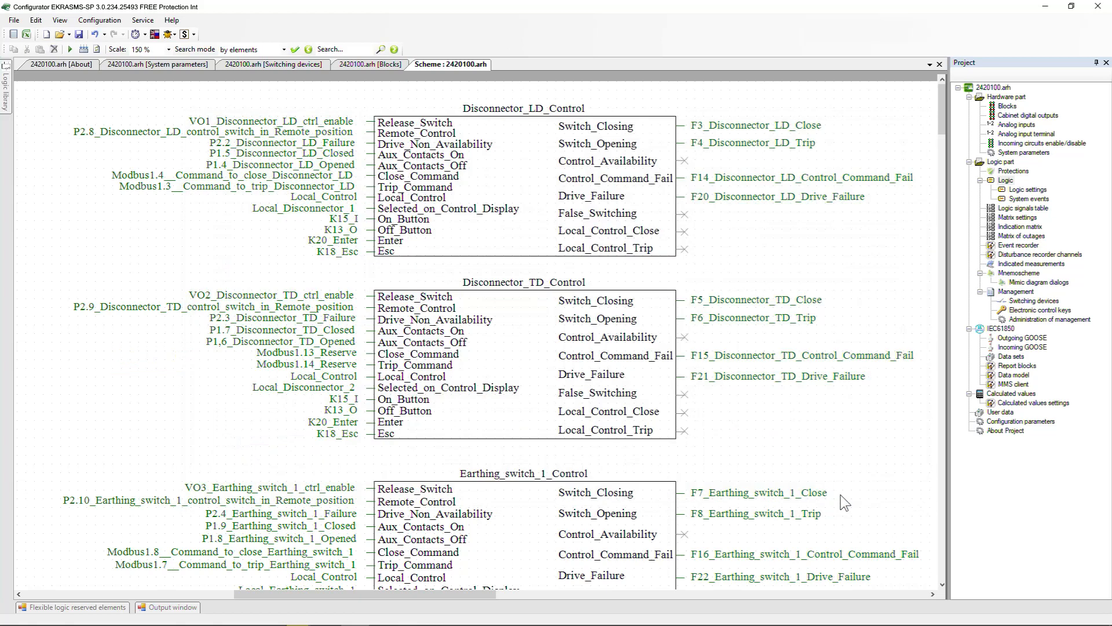